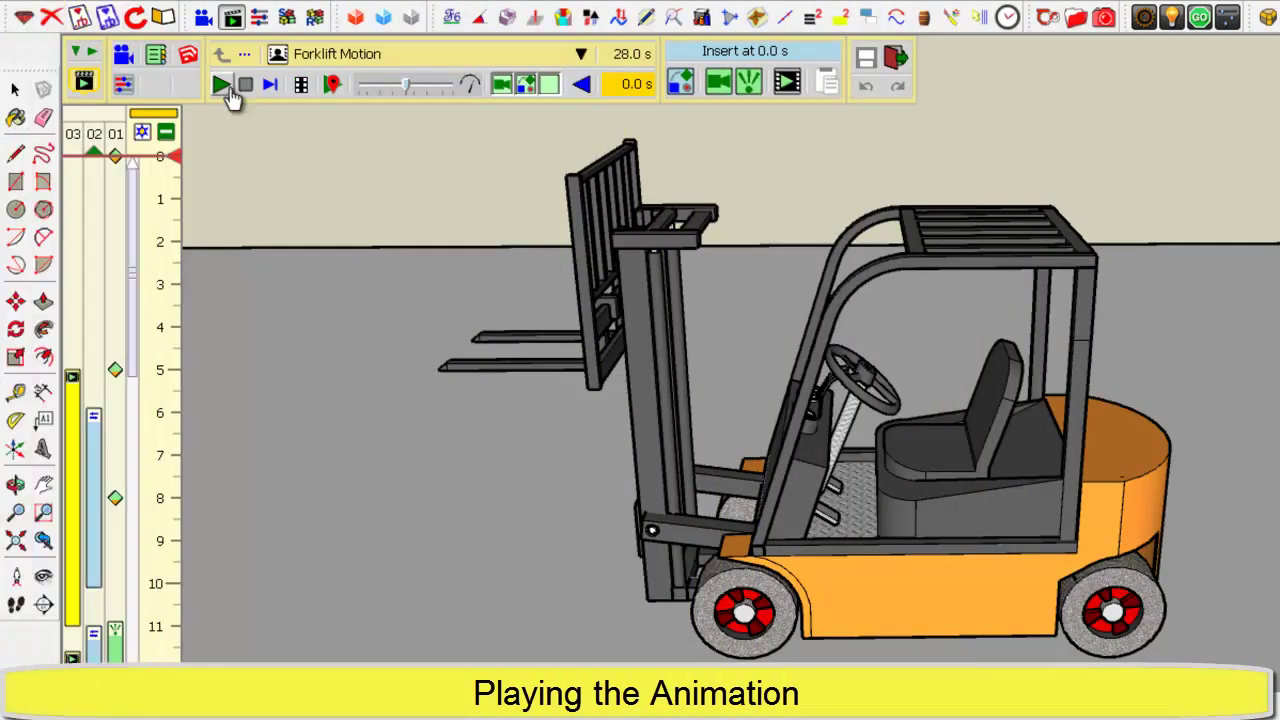
Play the Forklift Motion animation through to its 28.0 s end
{"action": "left_click", "coordinate": [226, 90]}
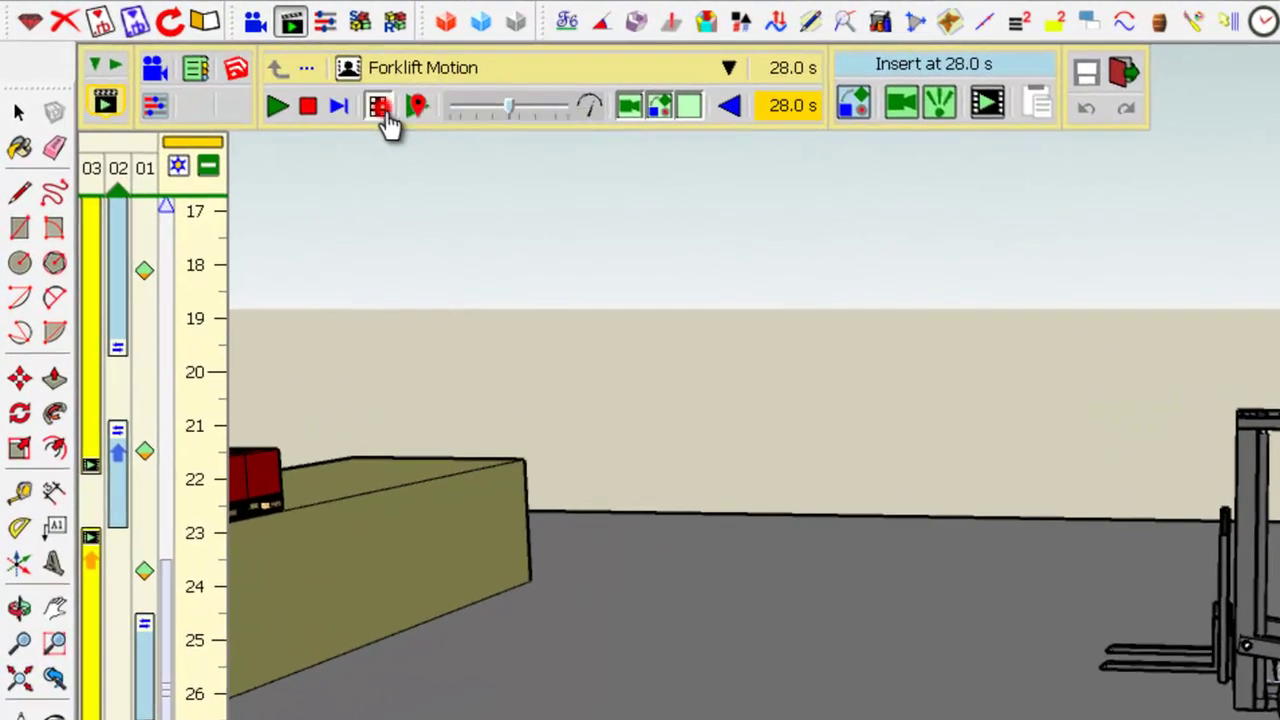
Open video generation settings with 16:9 aspect and viewport-matched 1540 x 615 size
{"action": "left_click", "coordinate": [384, 110]}
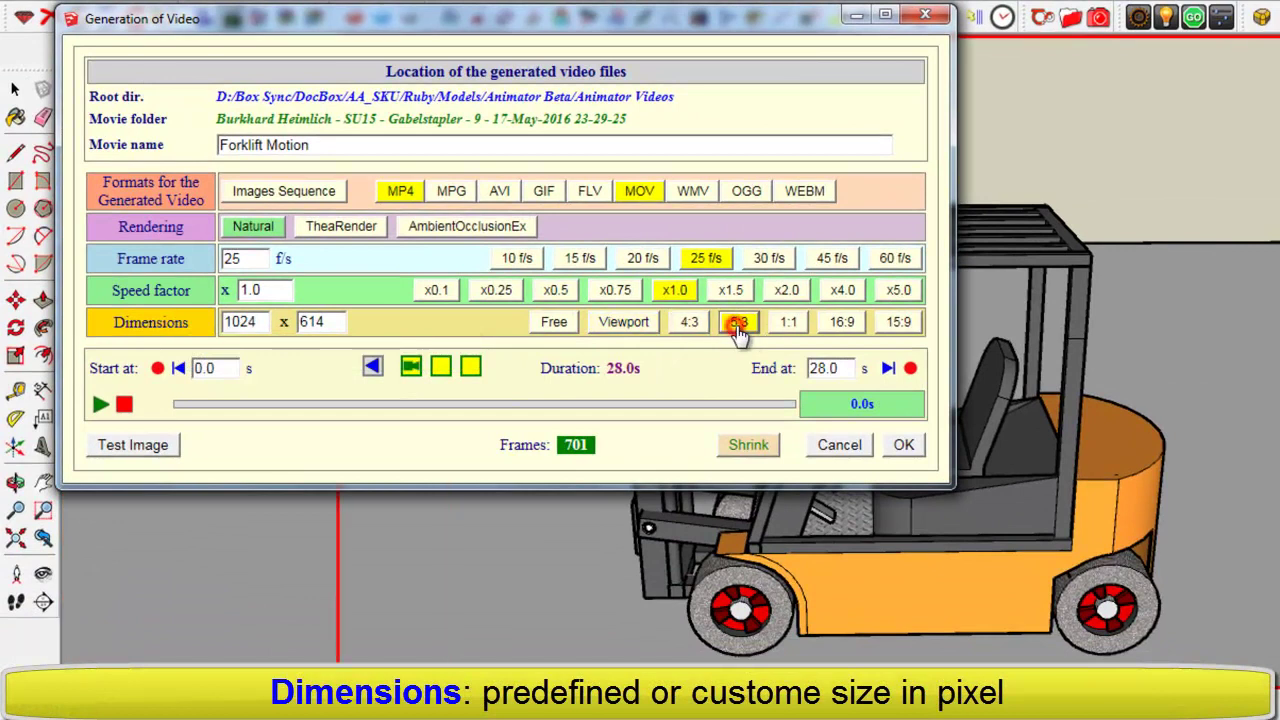
{"action": "left_click", "coordinate": [848, 330]}
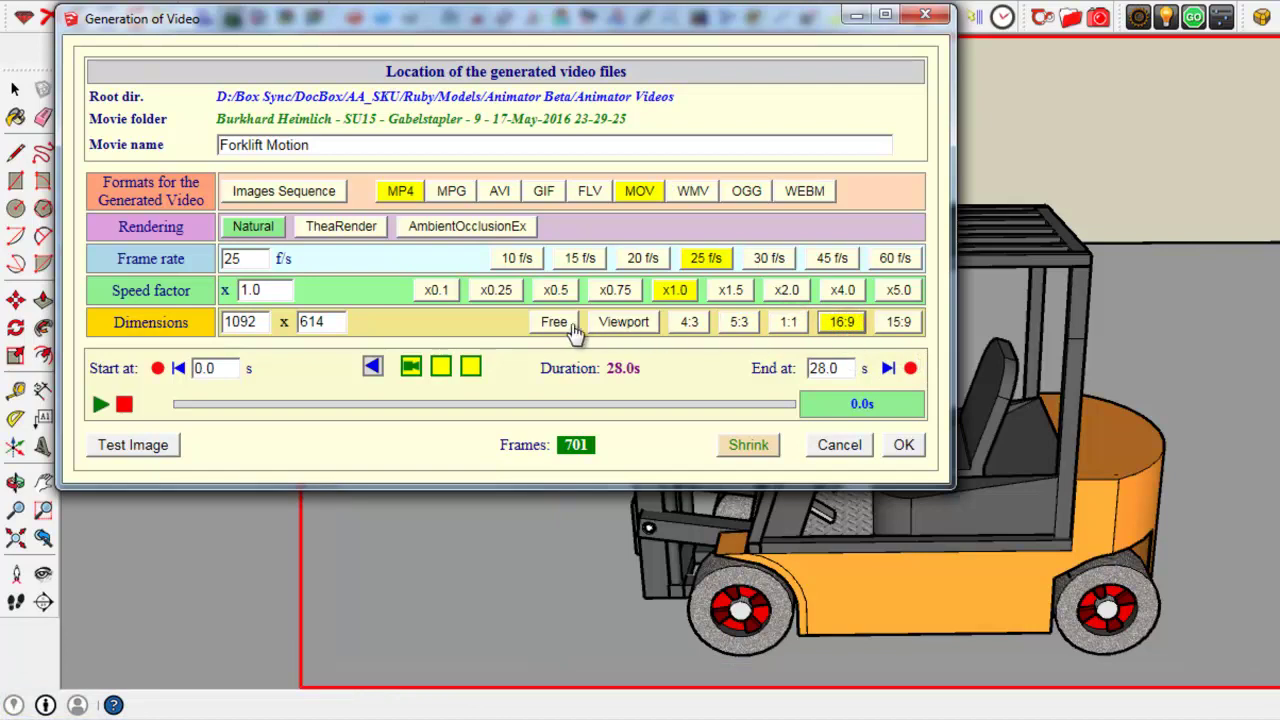
{"action": "left_click", "coordinate": [621, 331]}
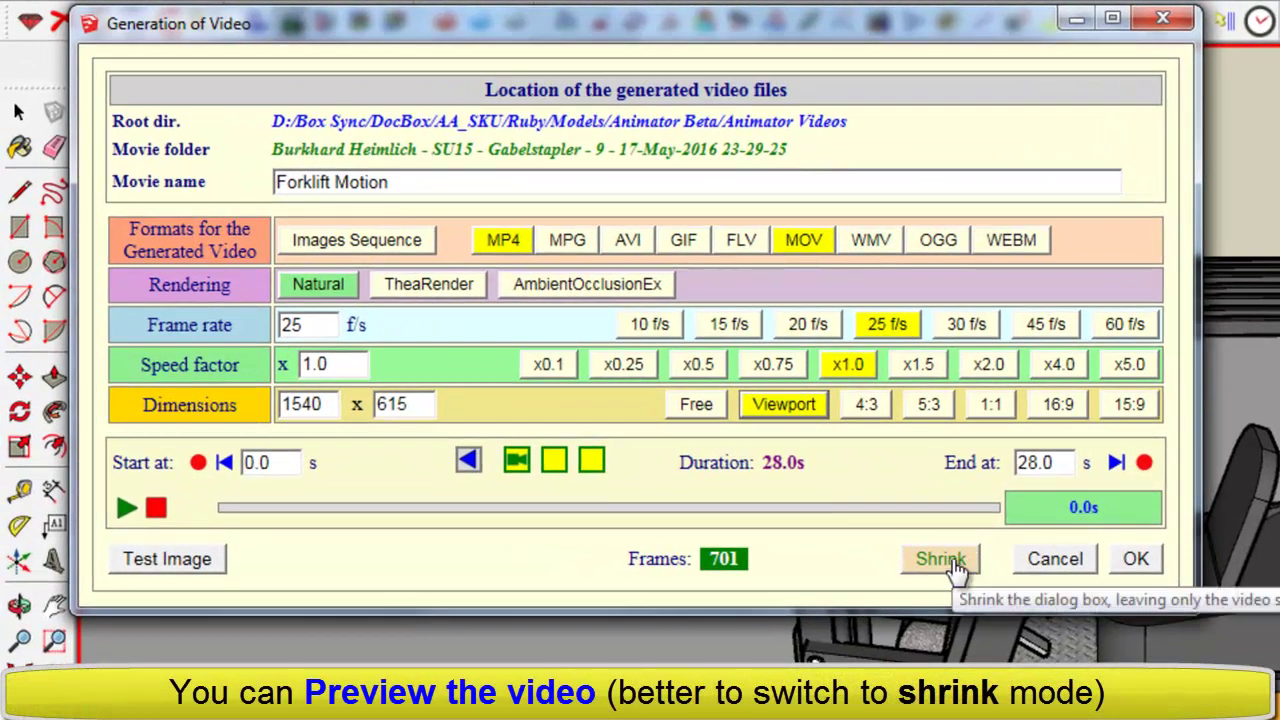
Shrink the settings to preview controls and set the clip start at 9.9 s
{"action": "left_click", "coordinate": [957, 566]}
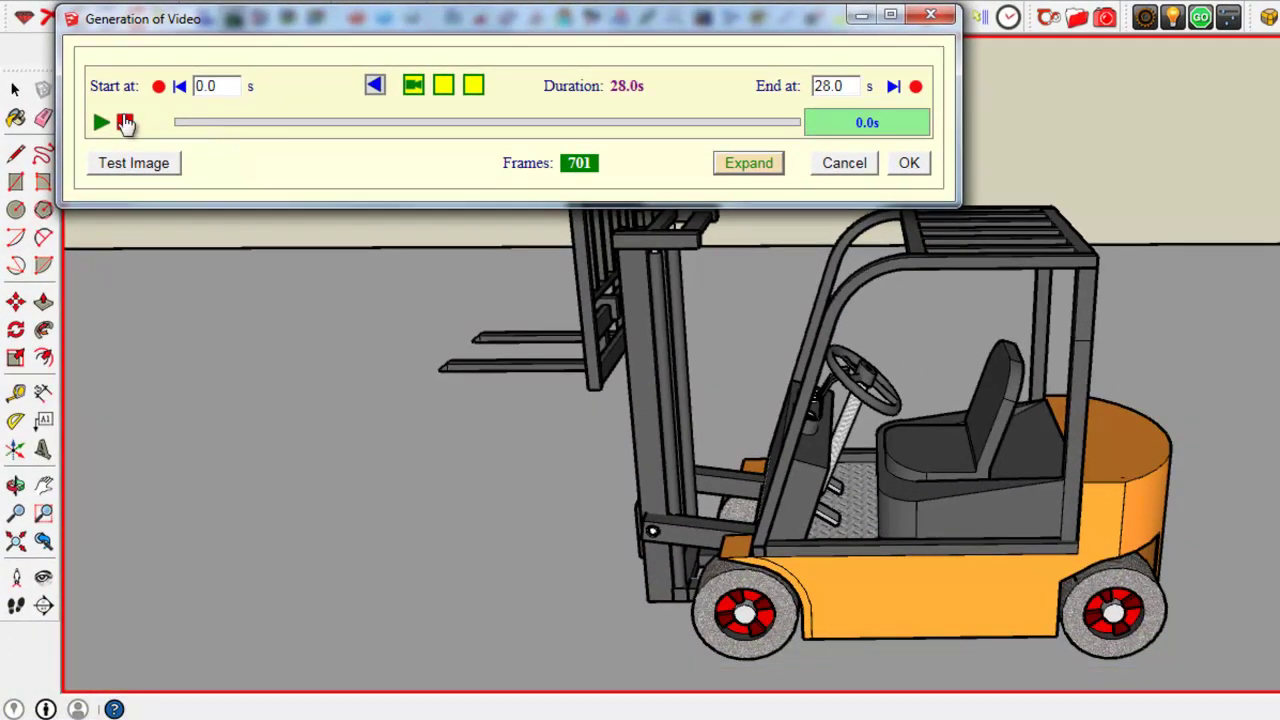
{"action": "left_click", "coordinate": [102, 122]}
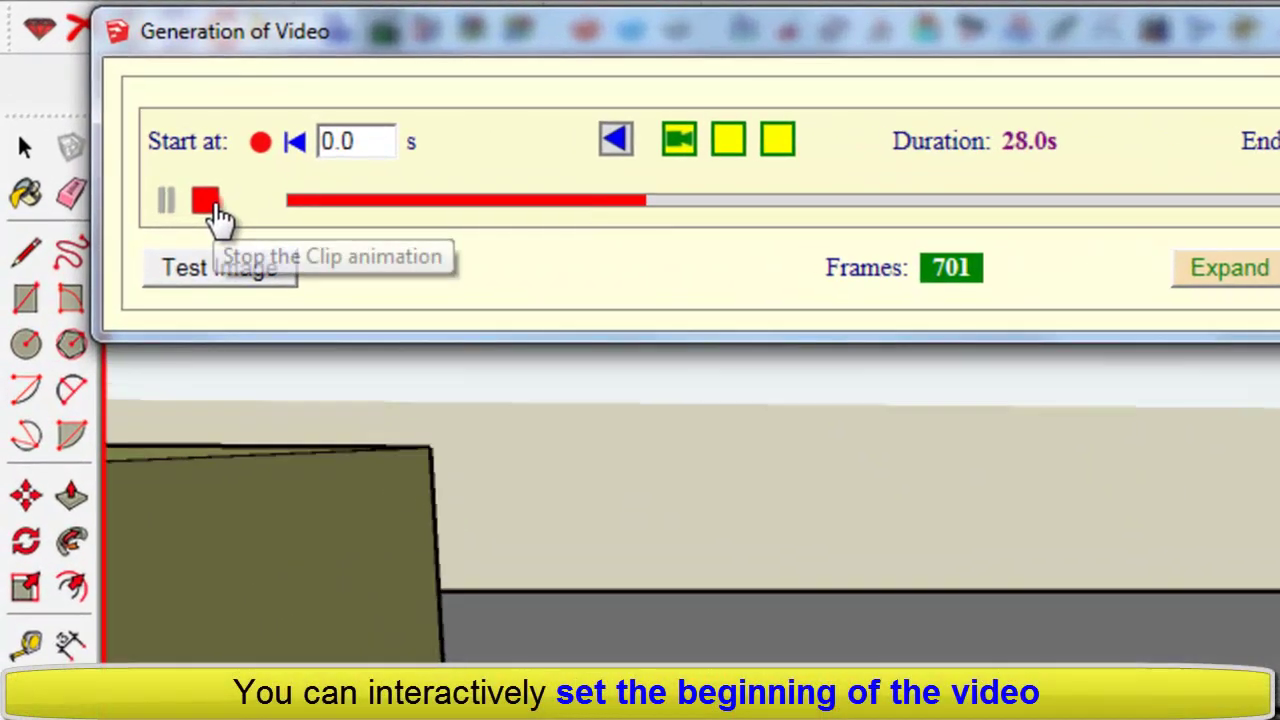
{"action": "left_click", "coordinate": [214, 204]}
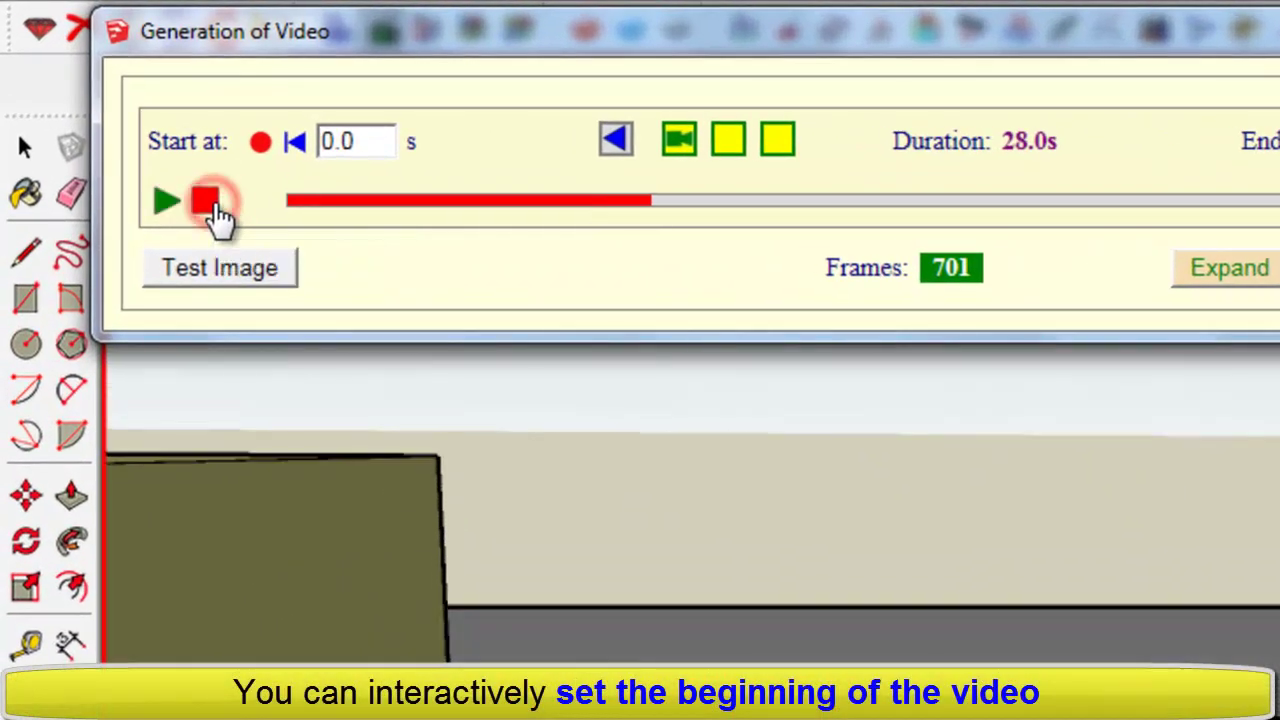
{"action": "left_click", "coordinate": [261, 145]}
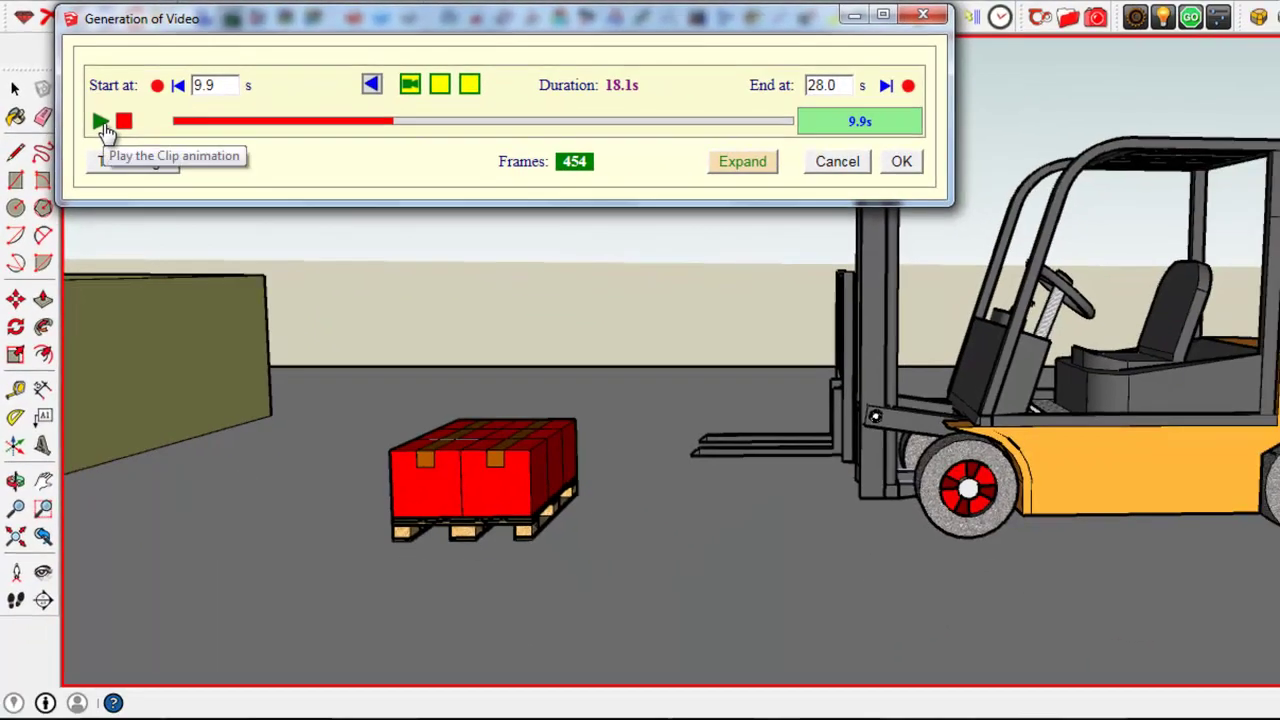
Scrub the preview forward to 22.7 s for the clip end
{"action": "left_click", "coordinate": [116, 140]}
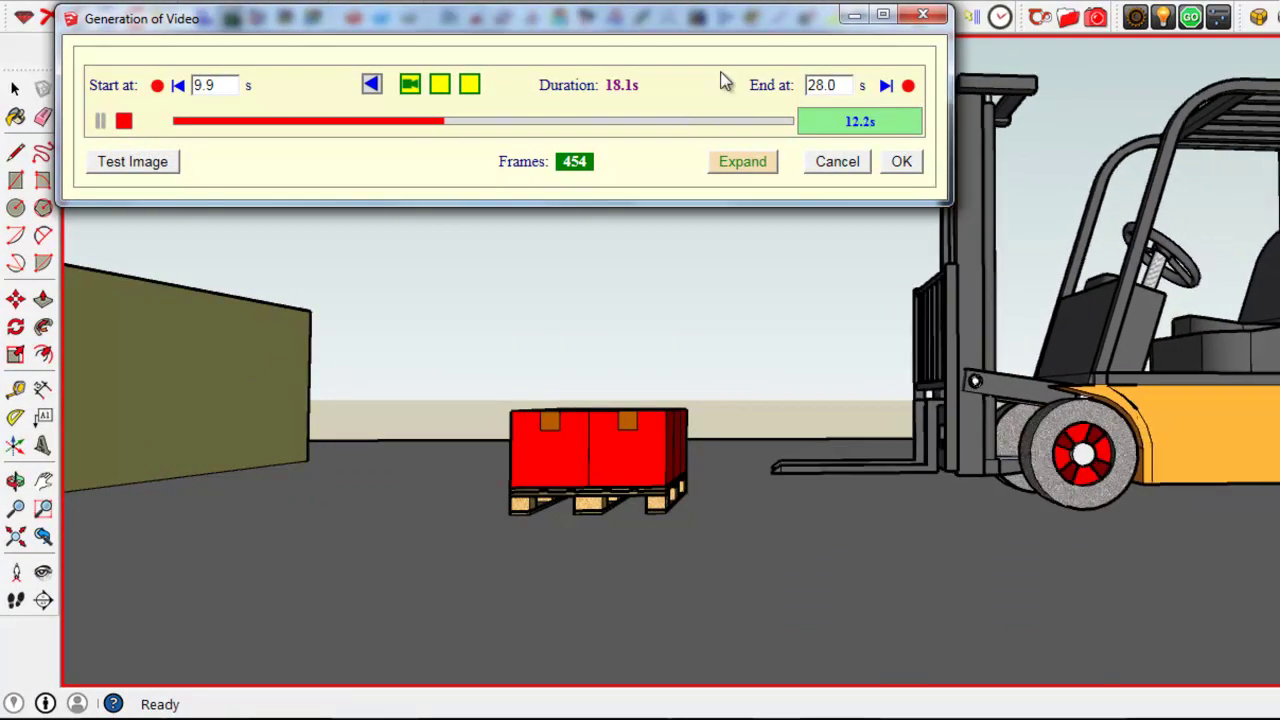
{"action": "left_click_drag", "start_coordinate": [556, 130], "coordinate": [671, 134]}
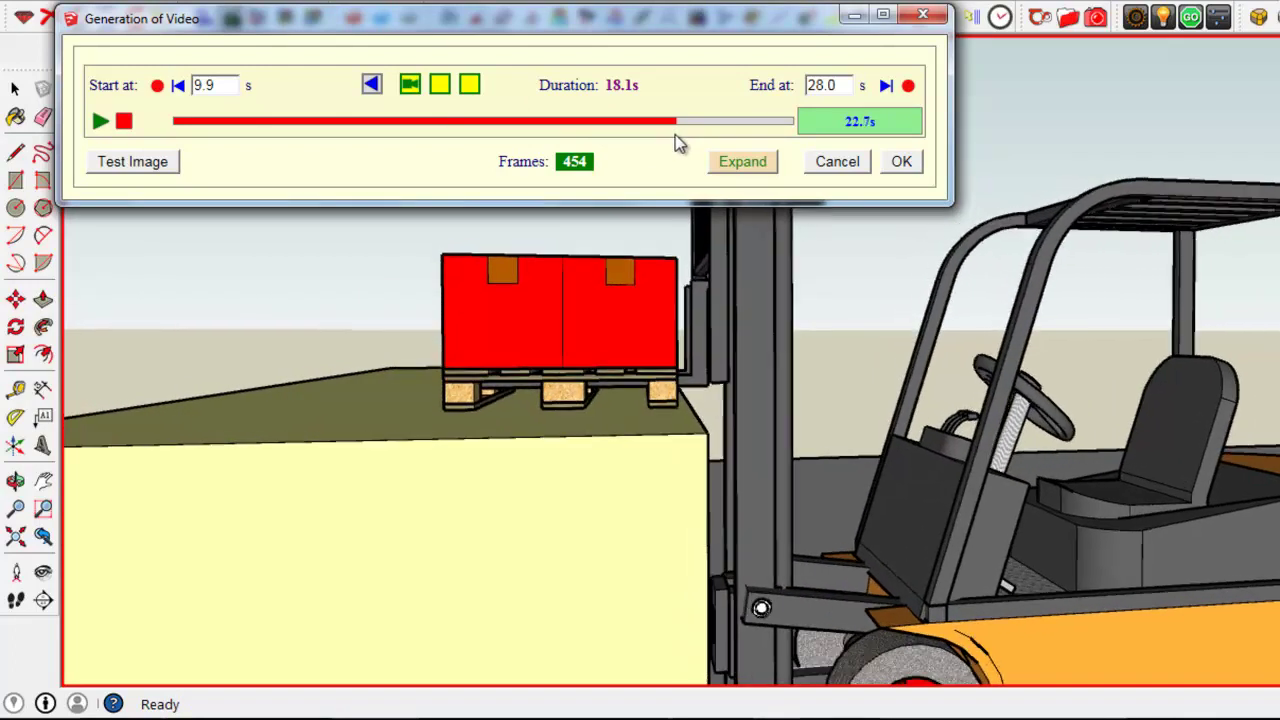
{"action": "left_click_drag", "start_coordinate": [671, 135], "coordinate": [679, 128]}
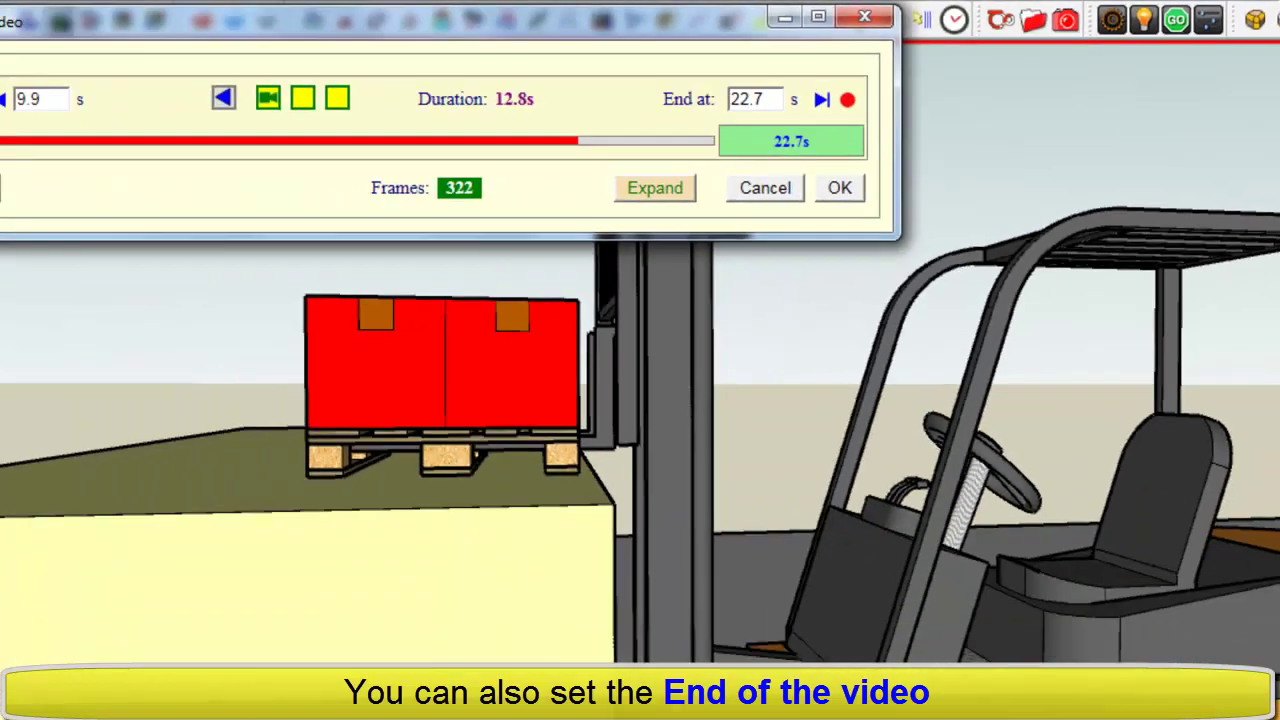
{"action": "left_click", "coordinate": [112, 122]}
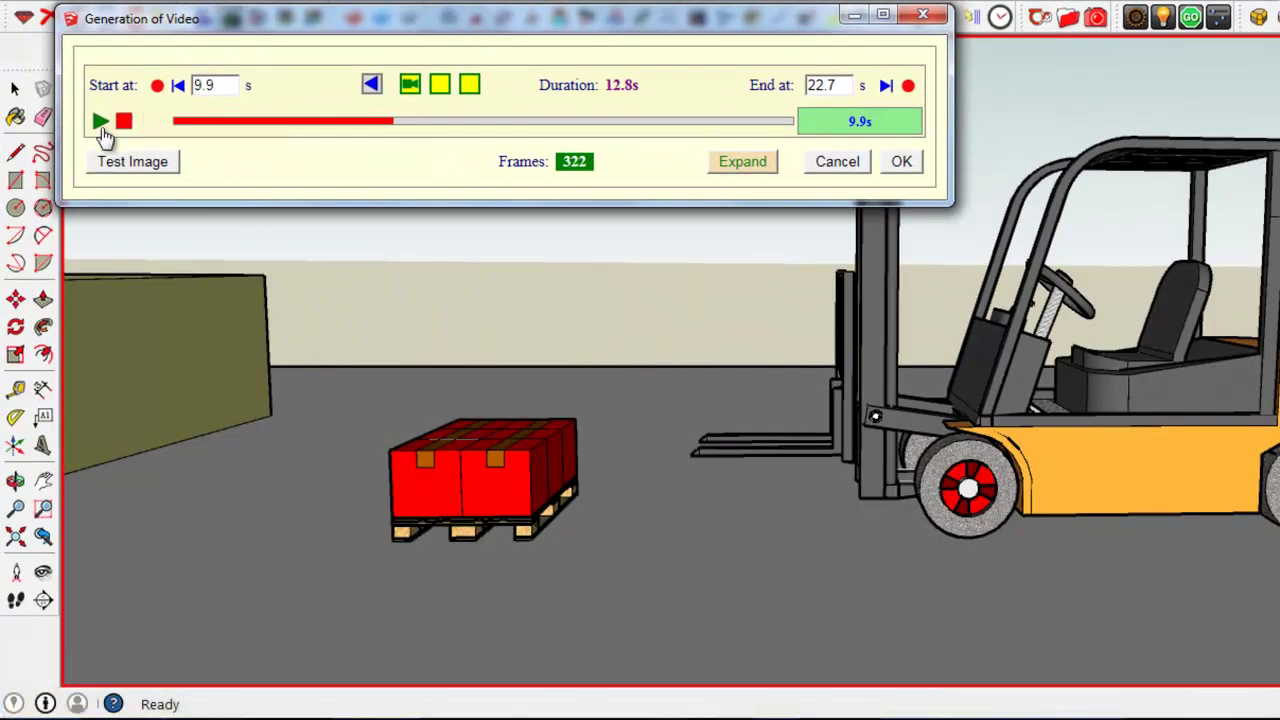
{"action": "left_click", "coordinate": [101, 124]}
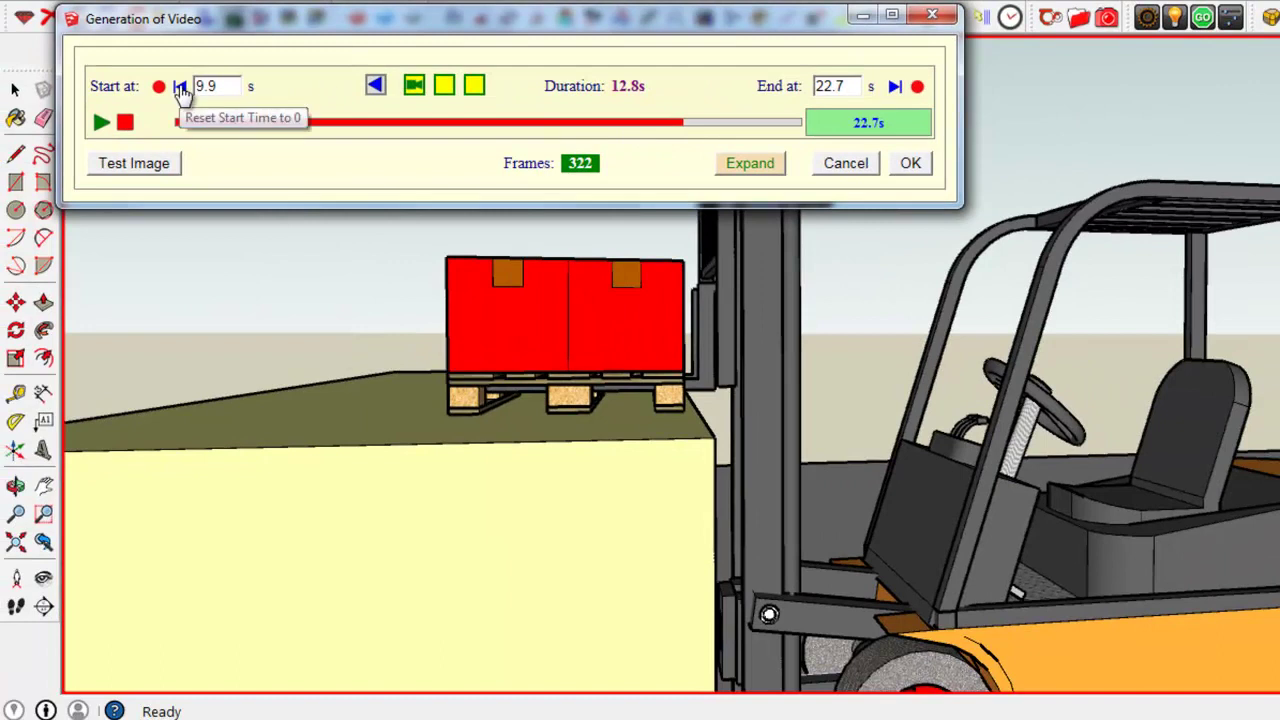
Render test image Fredo6_videoman_test_image0.png, check it in Photo Viewer, and close it
{"action": "left_click", "coordinate": [148, 168]}
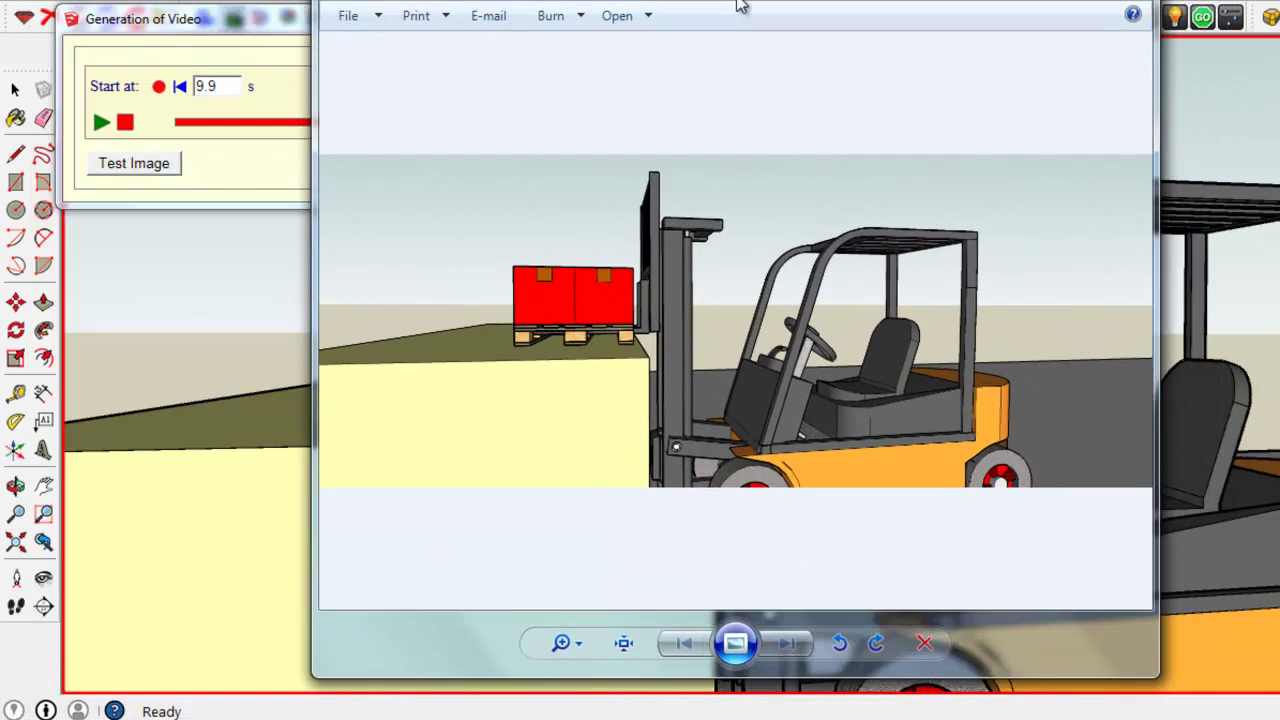
{"action": "left_click_drag", "start_coordinate": [738, 5], "coordinate": [701, 43]}
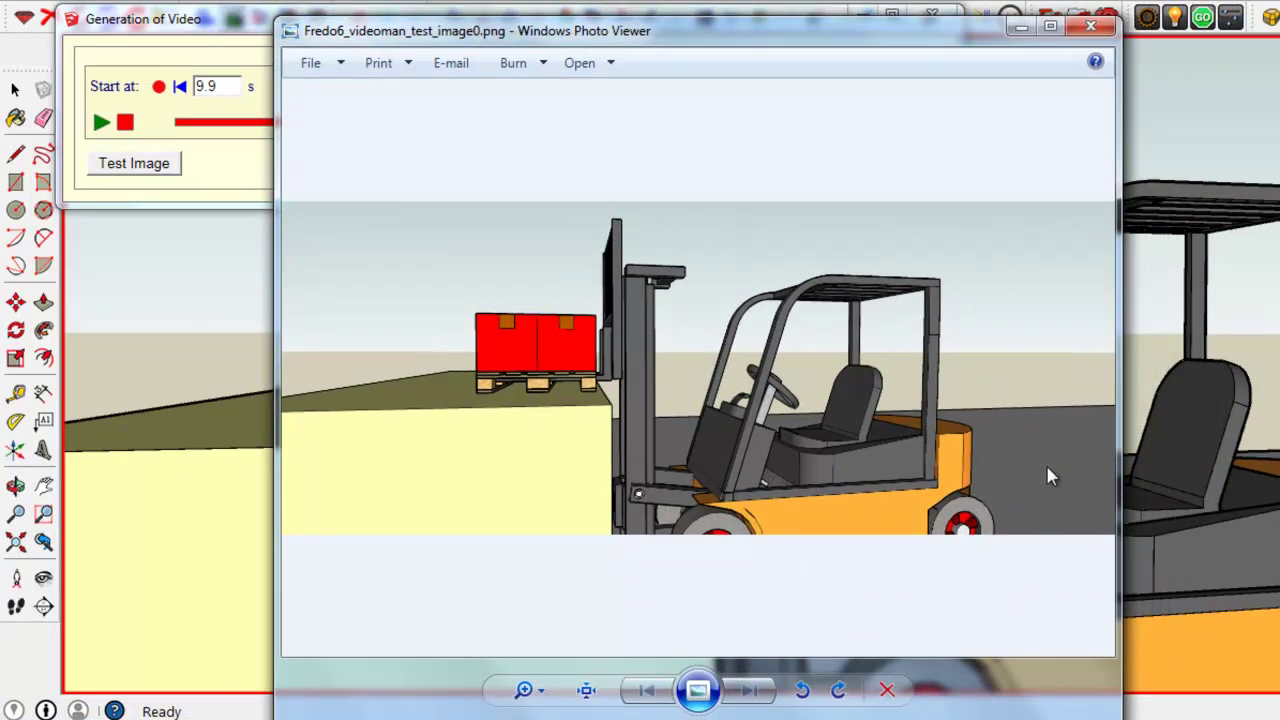
{"action": "left_click", "coordinate": [1090, 28]}
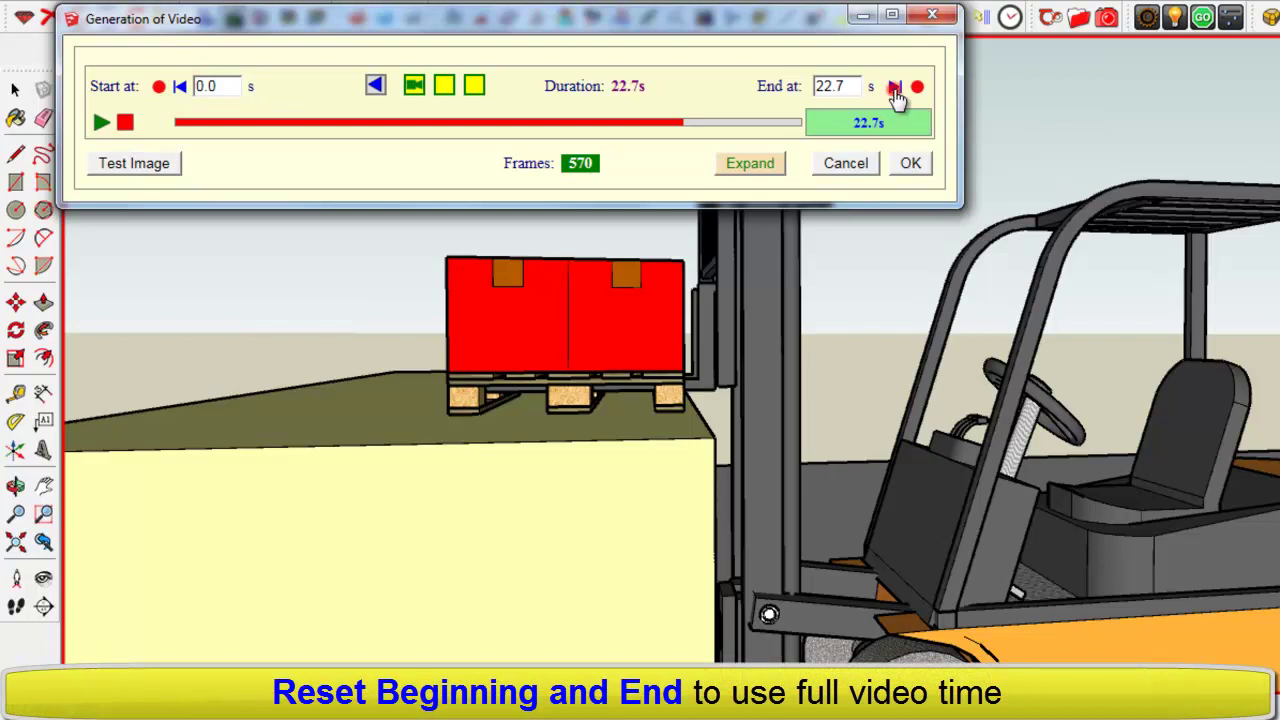
Drag the preview slider back as the clip resets to the full 0.0–28.0 s range
{"action": "mouse_move", "coordinate": [668, 133]}
{"action": "left_mouse_down"}
{"action": "mouse_move", "coordinate": [586, 121]}
{"action": "mouse_move", "coordinate": [506, 138]}
{"action": "mouse_move", "coordinate": [287, 132]}
{"action": "left_mouse_up"}
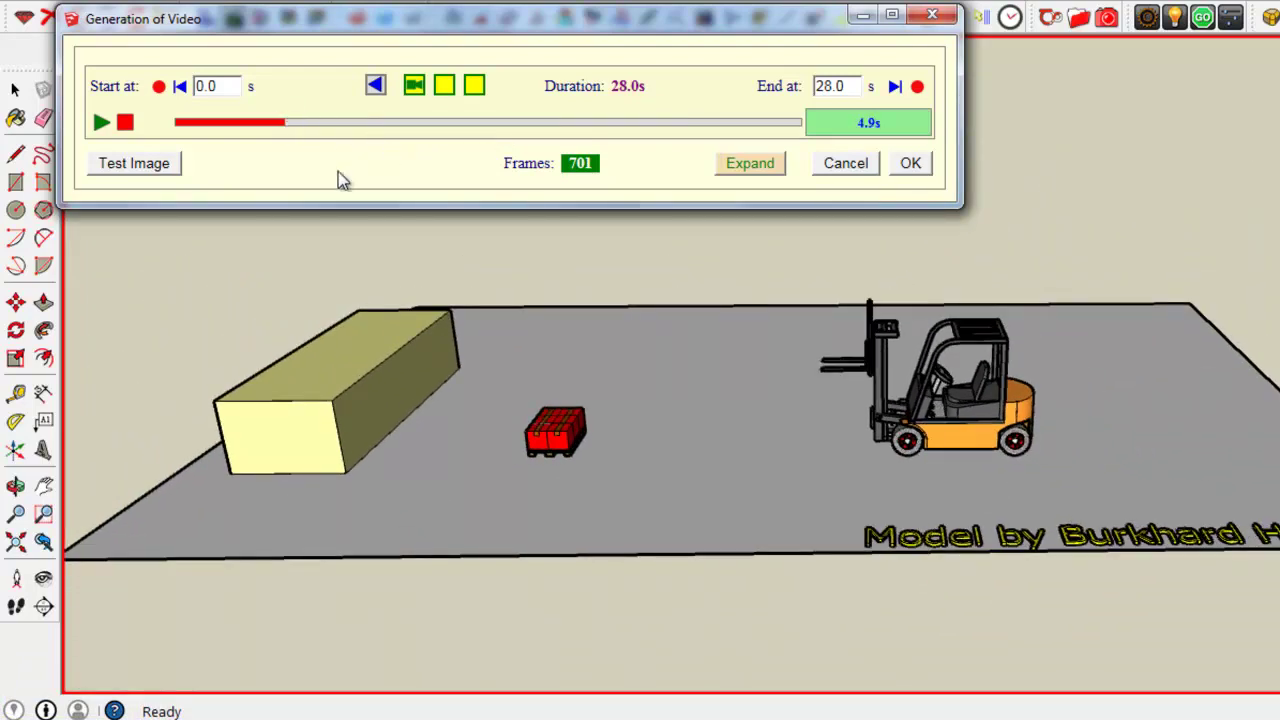
Generate the full 701-frame Forklift Motion video as MP4 and MOV at 25 f/s
{"action": "left_click", "coordinate": [125, 124]}
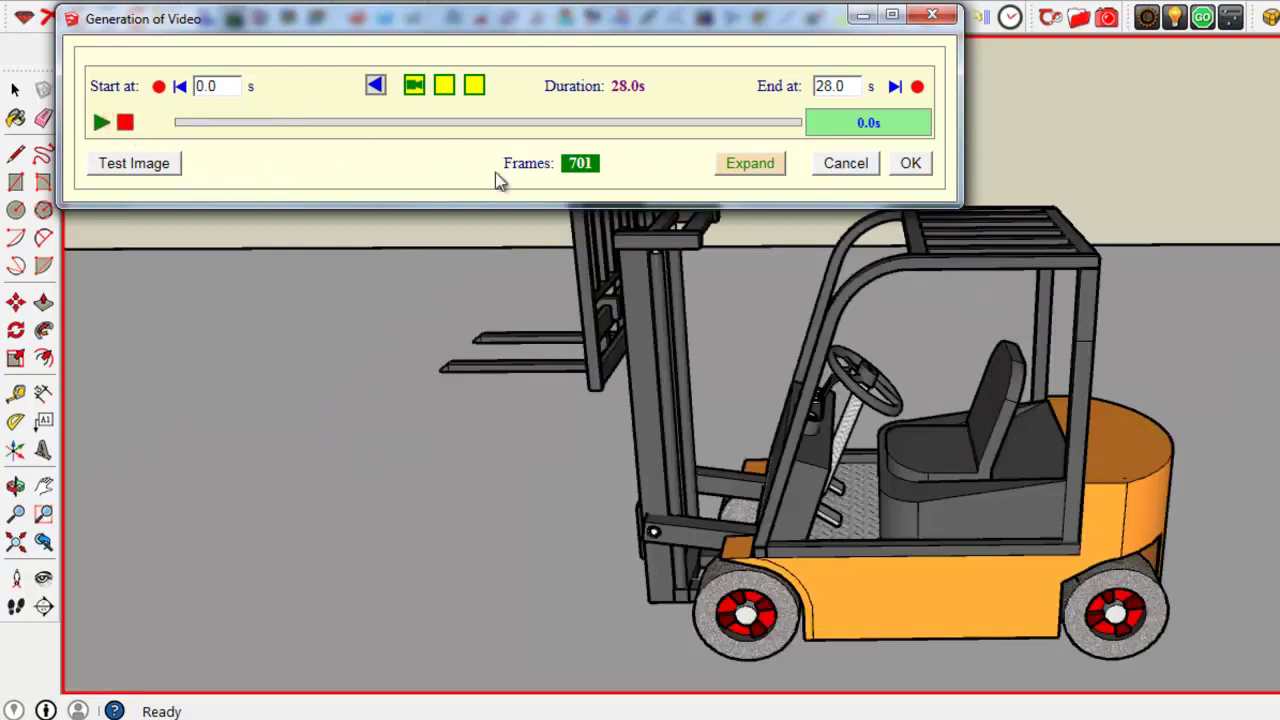
{"action": "left_click", "coordinate": [765, 167]}
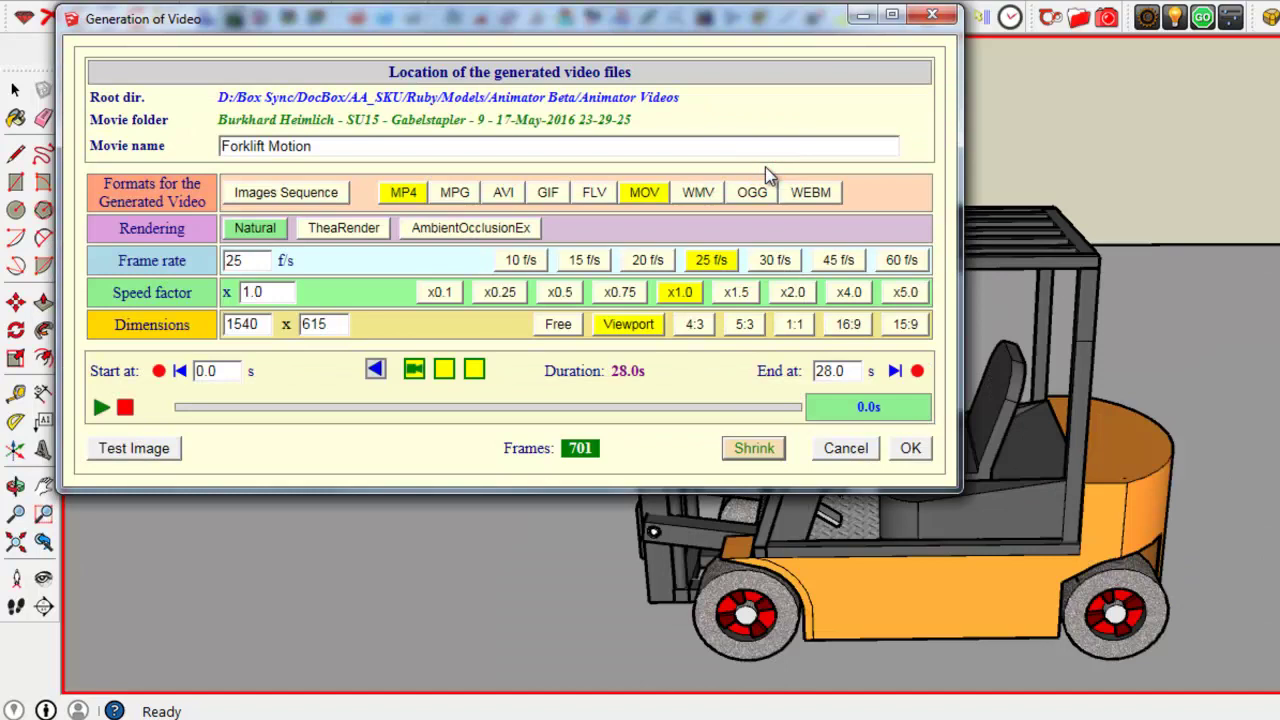
{"action": "left_click", "coordinate": [912, 458]}
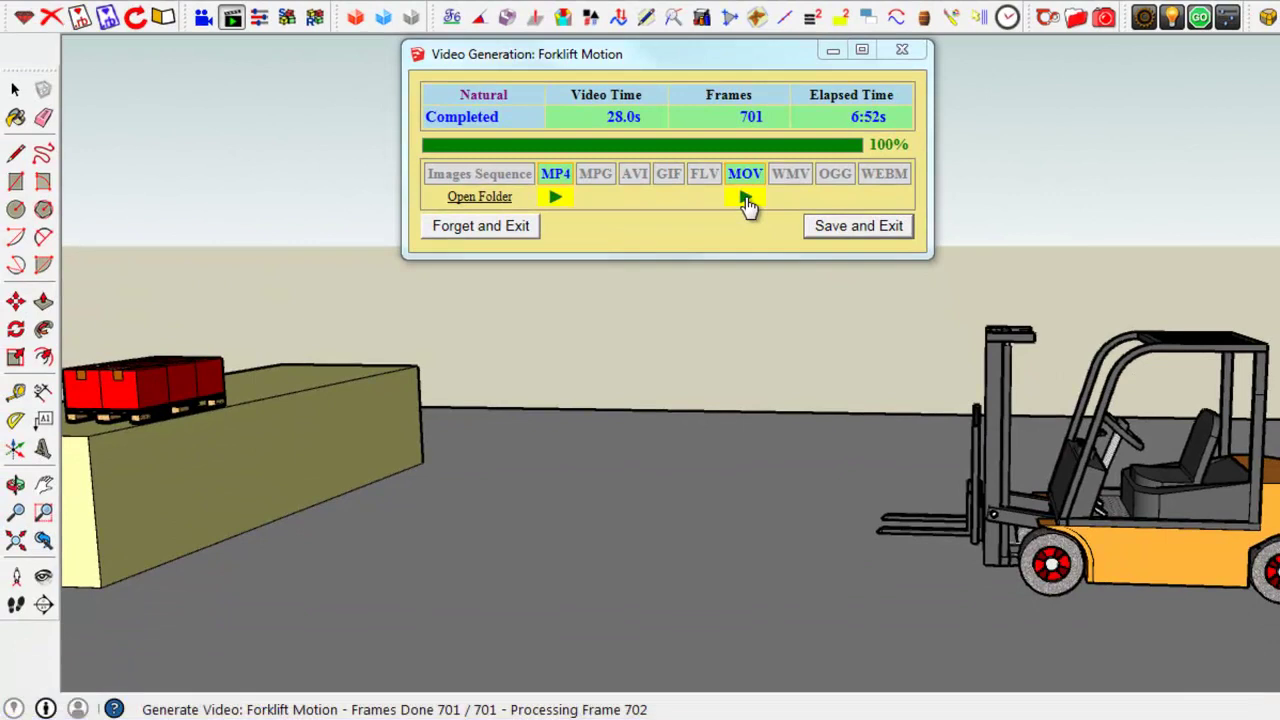
Open the finished MOV version of the forklift video in the player
{"action": "left_click", "coordinate": [745, 198]}
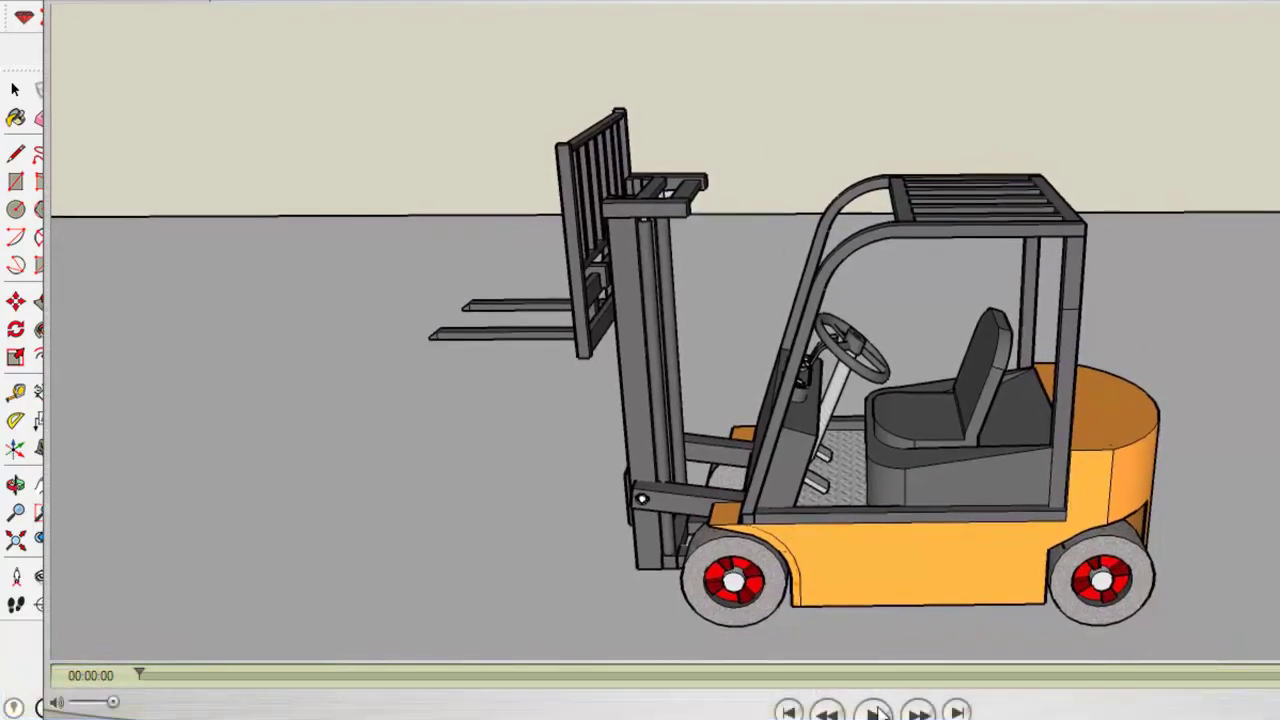
Play the forklift MOV video through to its 00:00:28 end
{"action": "key", "text": "space"}
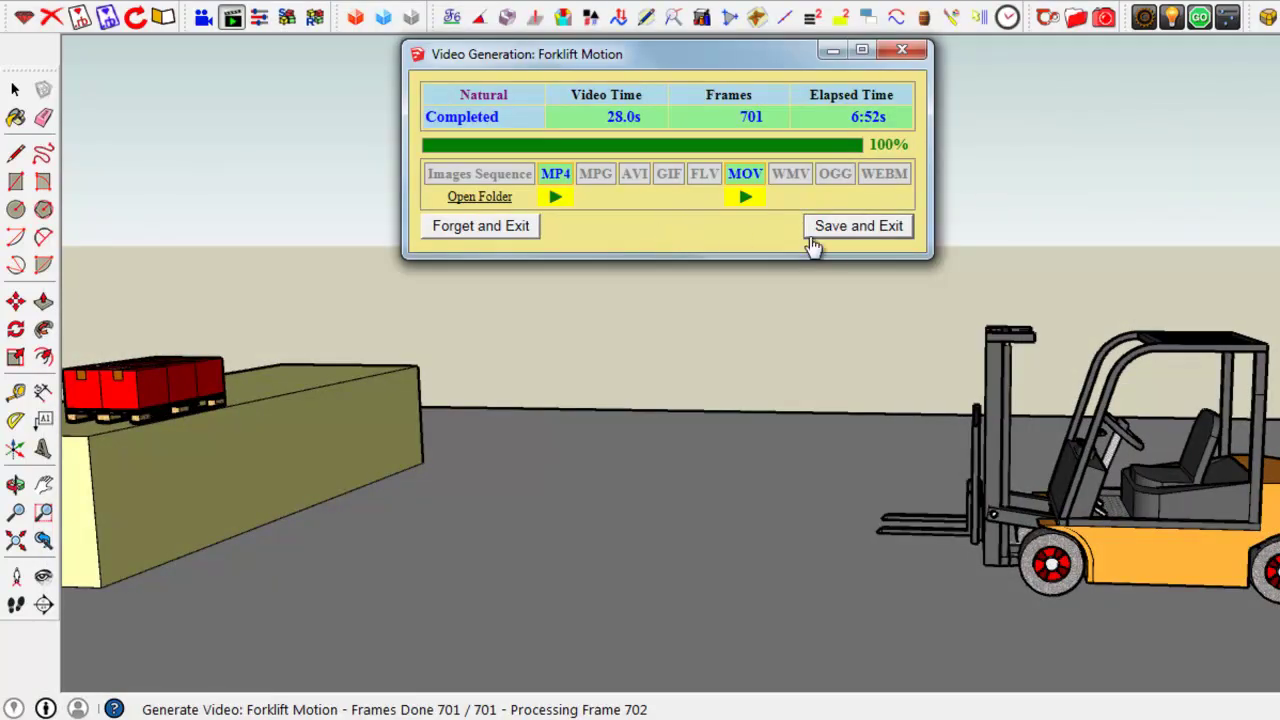
Save the generated MP4 and MOV videos and exit the completion summary
{"action": "left_click", "coordinate": [858, 229]}
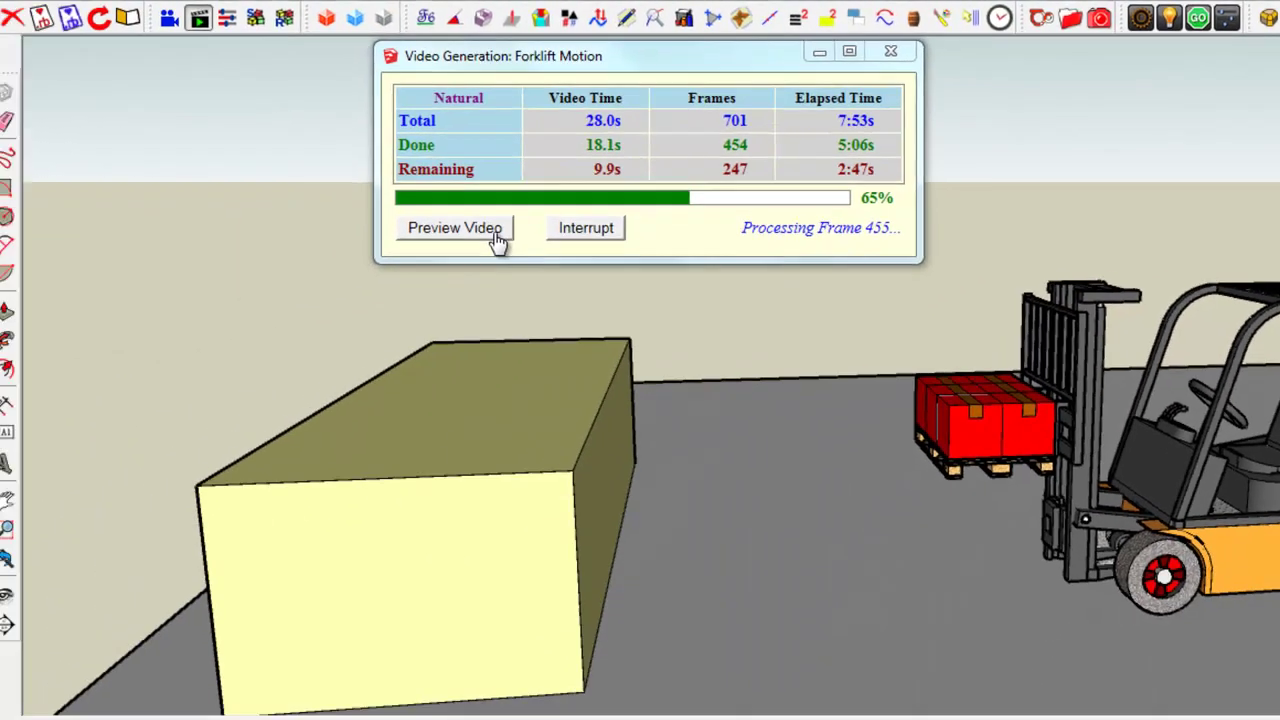
Pause generation, preview the partial MP4, then resume generating the remaining frames
{"action": "left_click", "coordinate": [519, 228]}
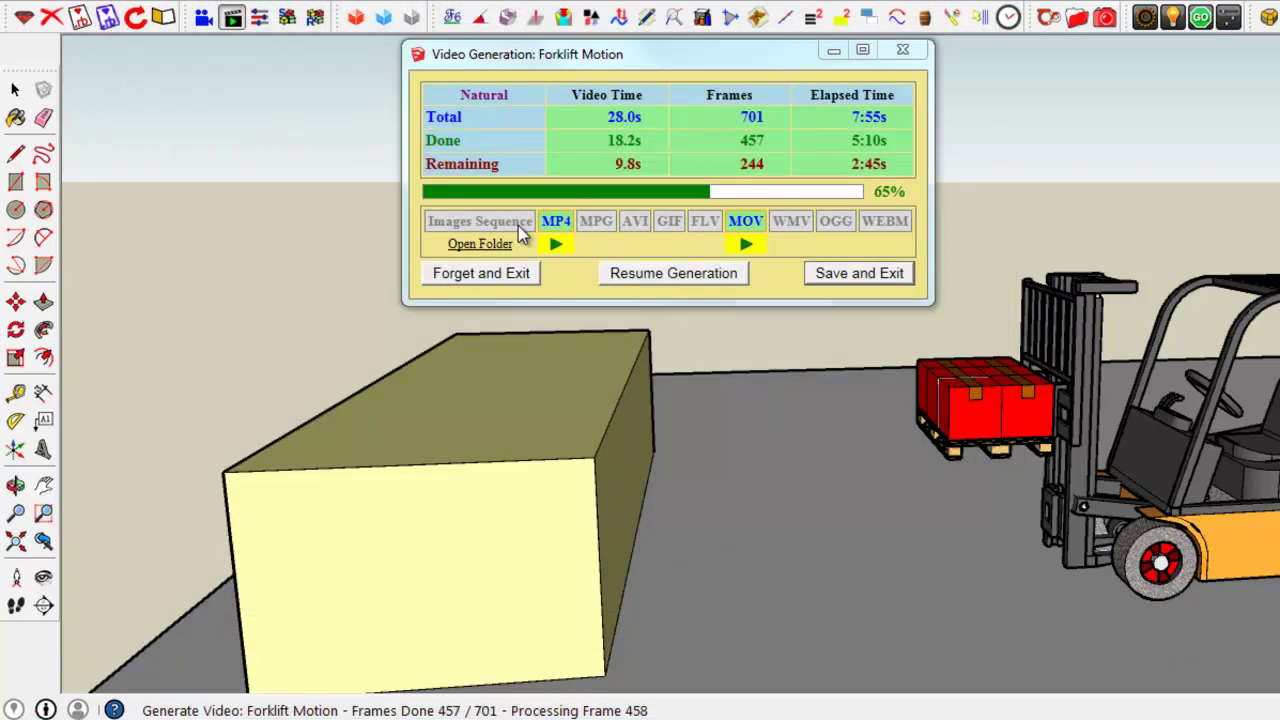
{"action": "left_click", "coordinate": [556, 245]}
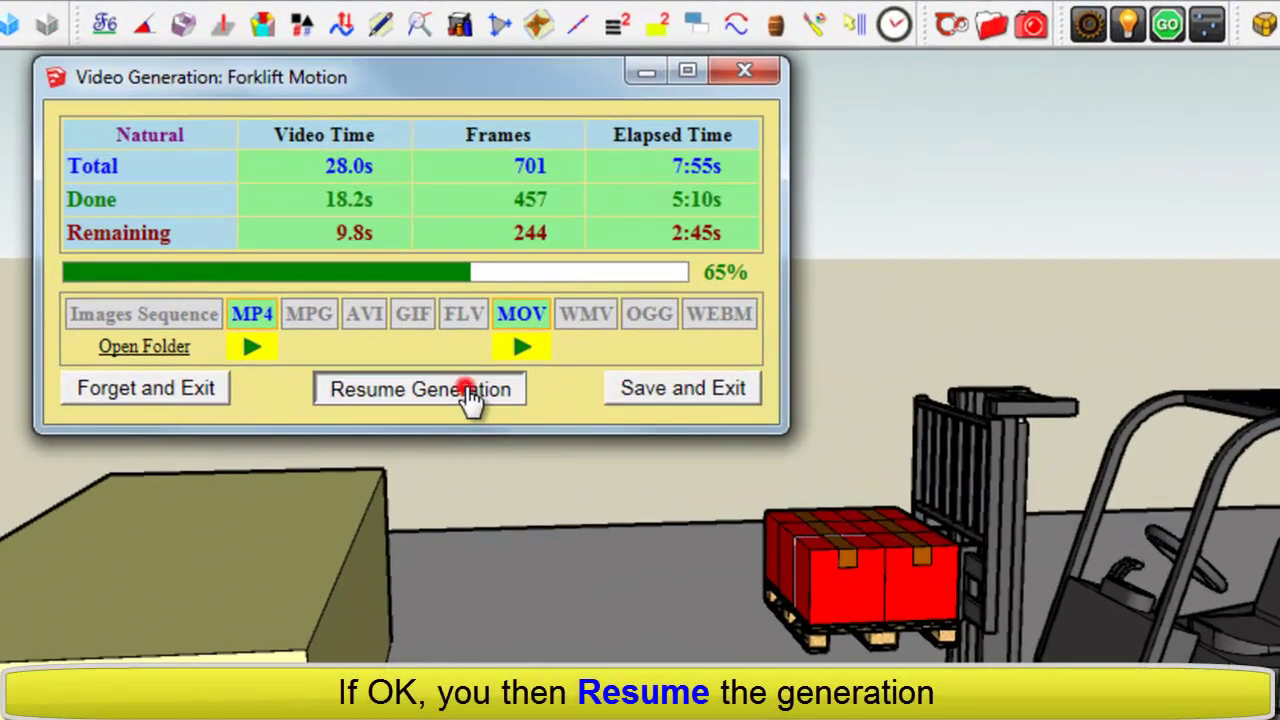
{"action": "left_click", "coordinate": [709, 280]}
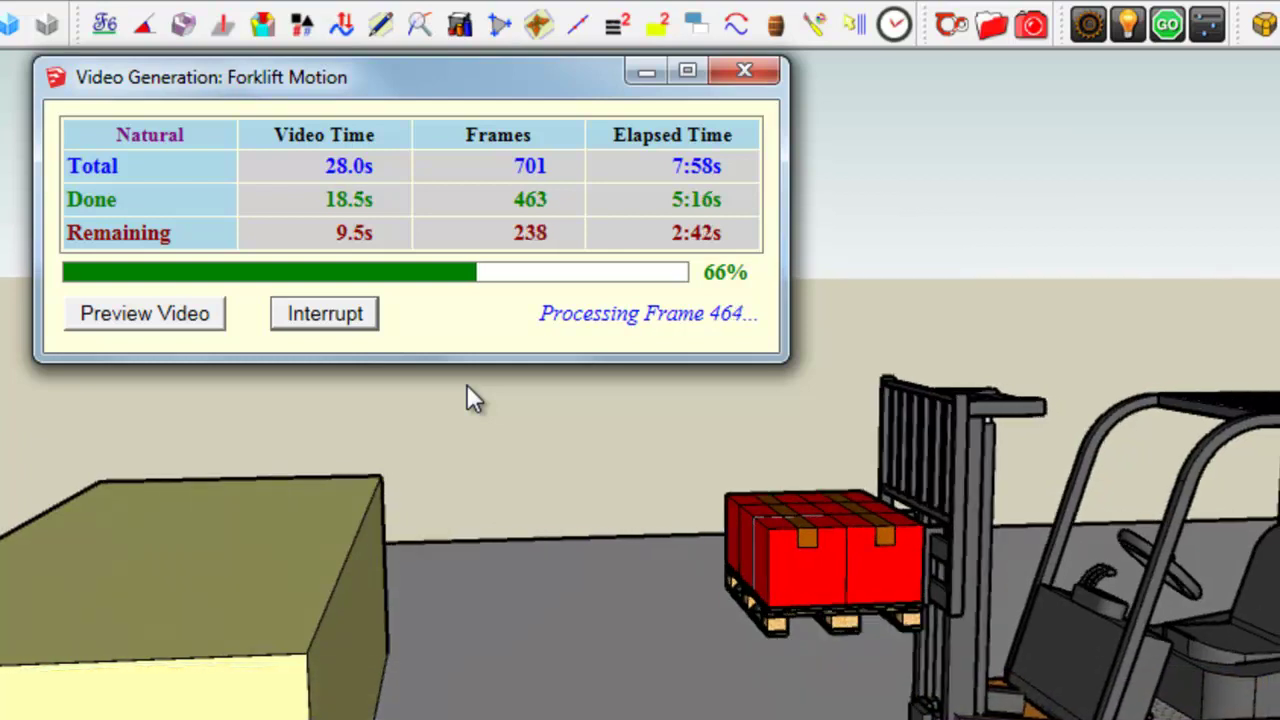
Request an interrupt of the video generation, then cancel it so rendering continues
{"action": "left_click", "coordinate": [352, 318]}
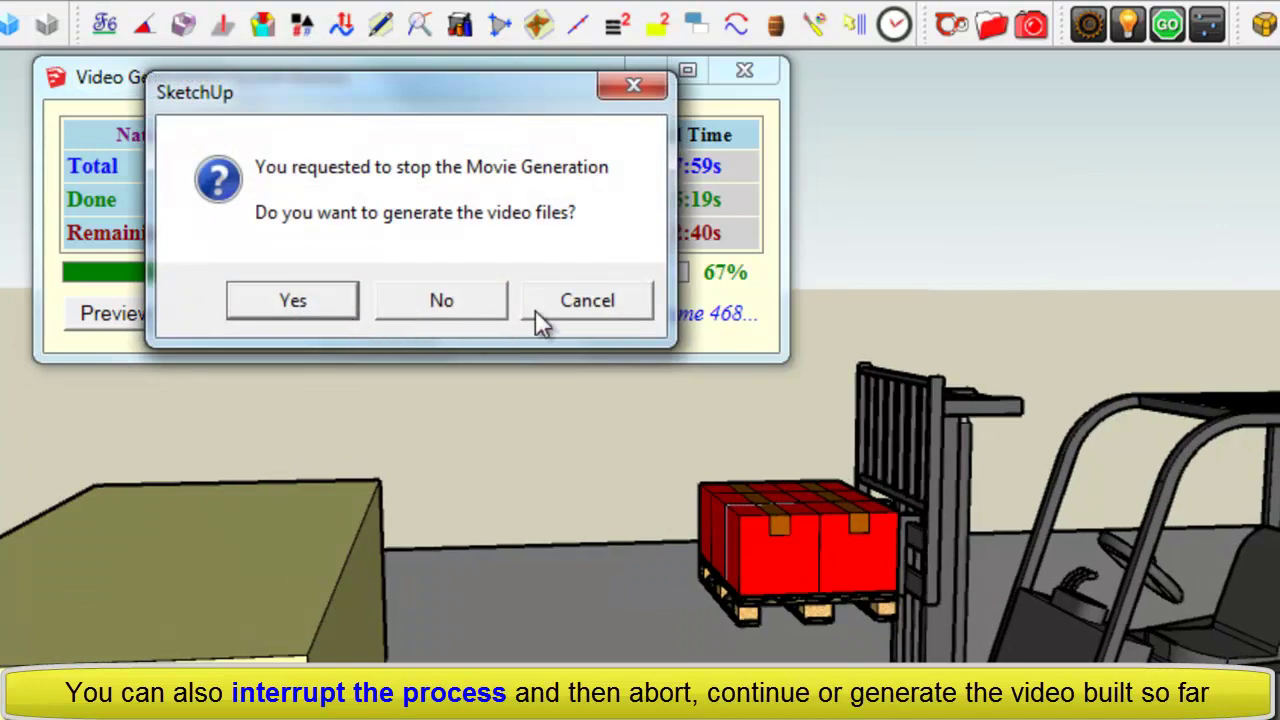
{"action": "left_click", "coordinate": [584, 305]}
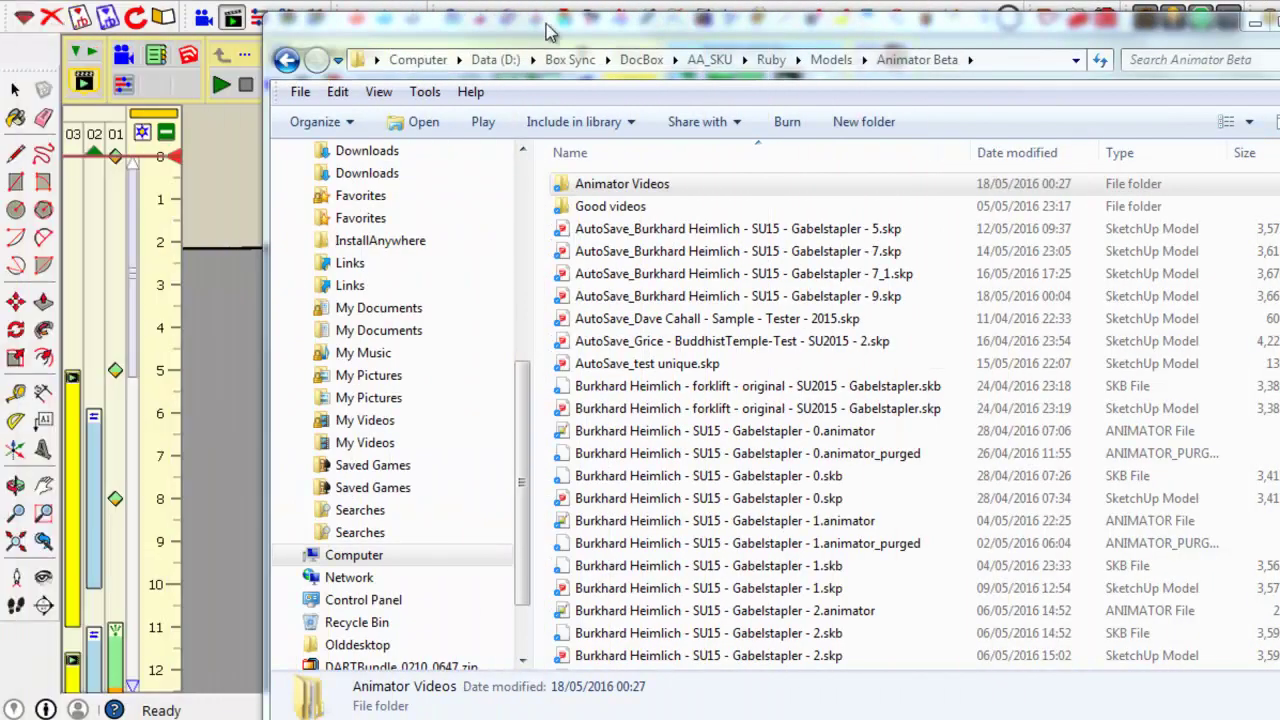
Open Animator Videos, enter the date-tagged Forklift Motion subfolder, and play Forklift Motion.mp4
{"action": "left_click", "coordinate": [547, 32]}
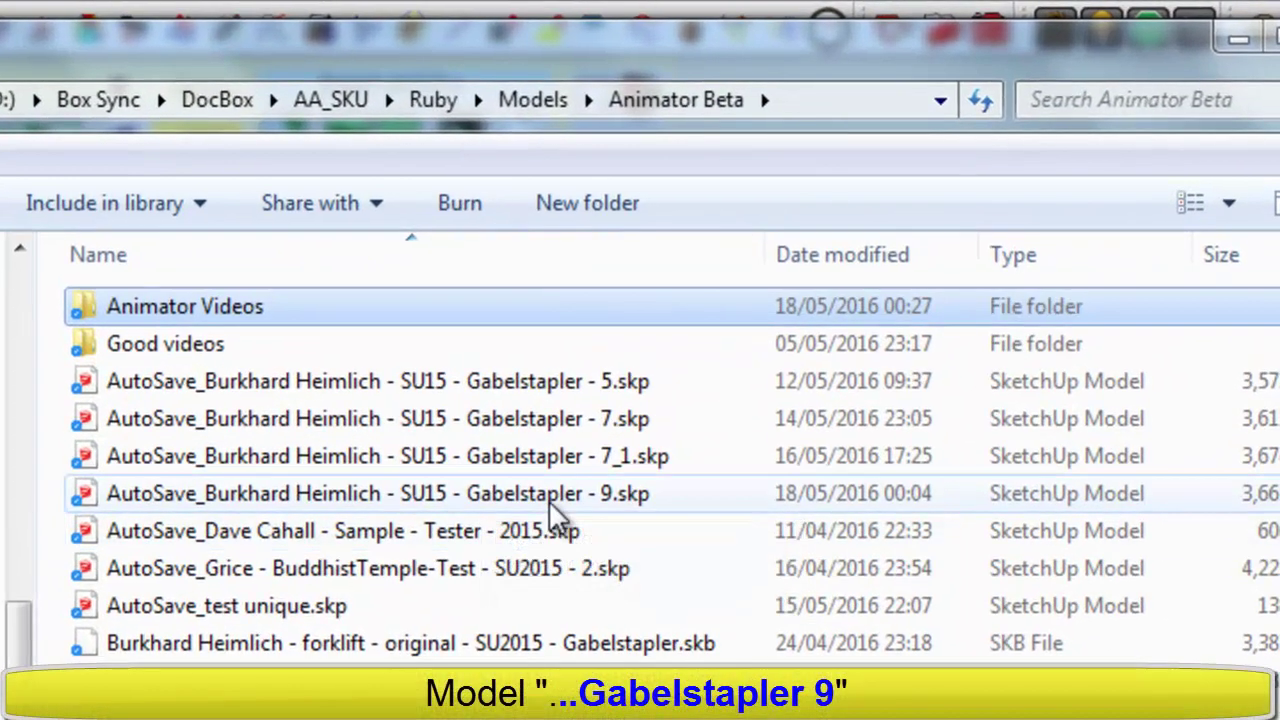
{"action": "left_click", "coordinate": [549, 494]}
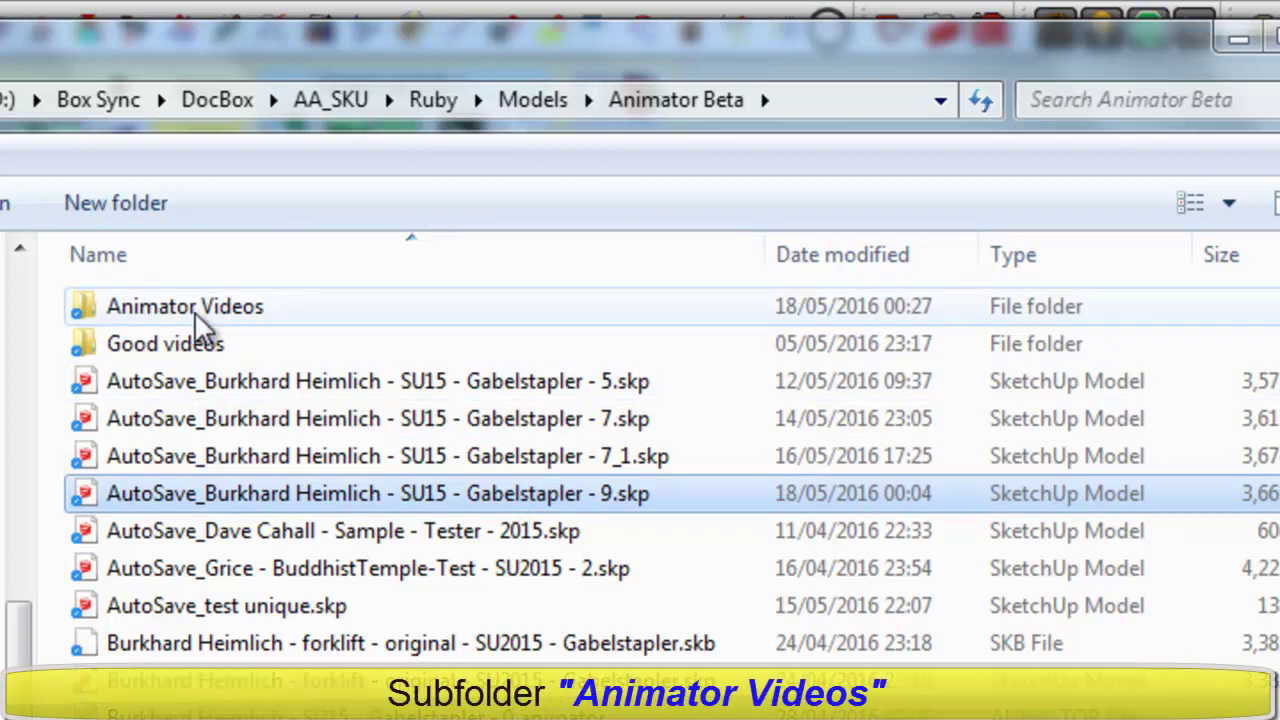
{"action": "left_click", "coordinate": [194, 311]}
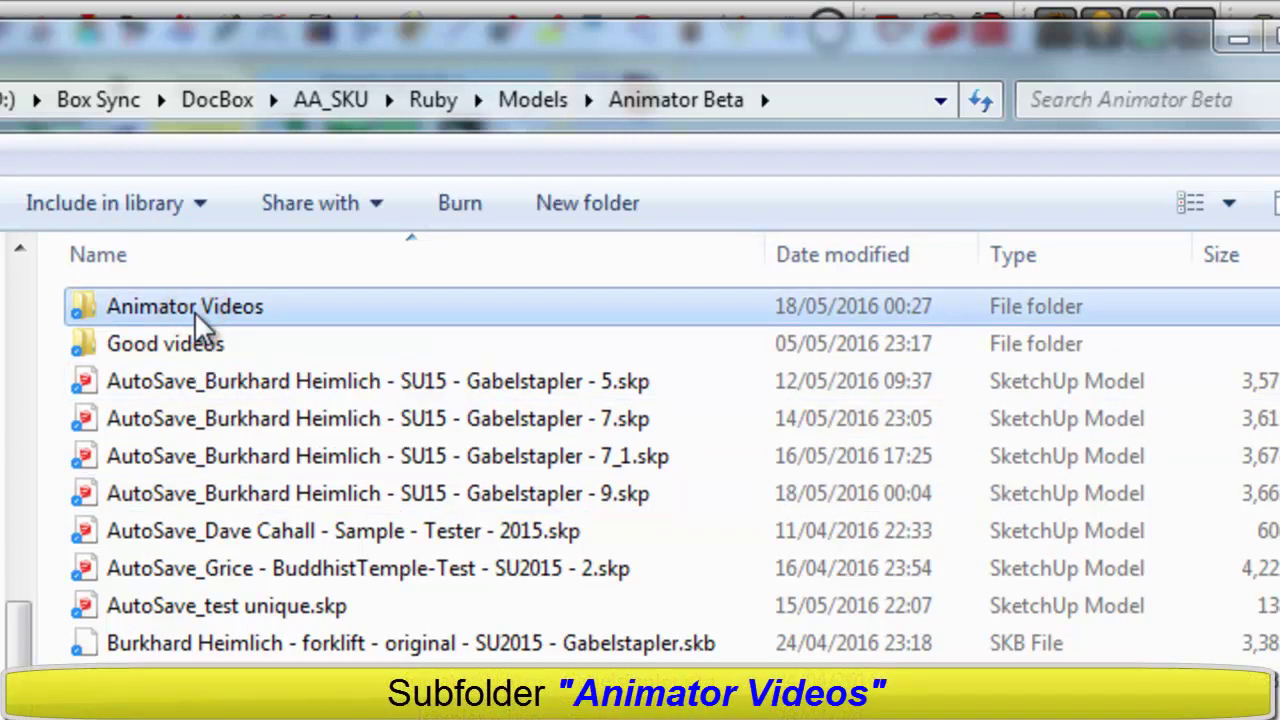
{"action": "double_click", "coordinate": [194, 311]}
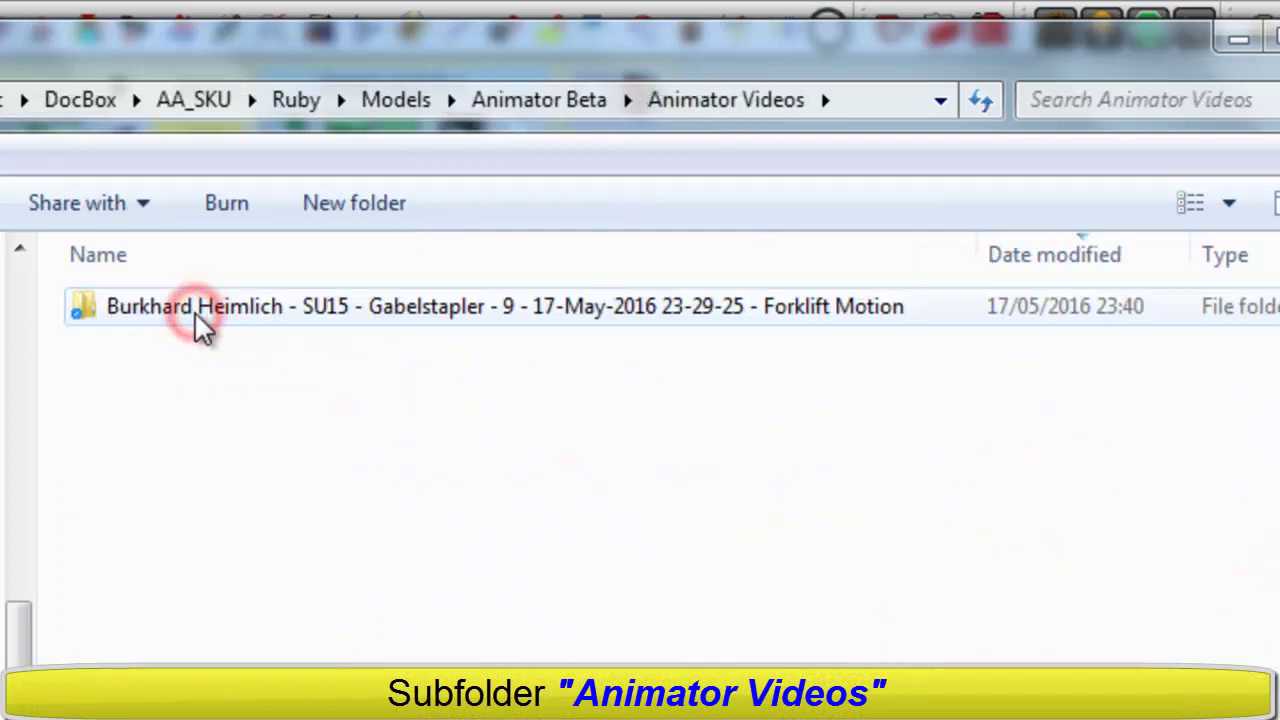
{"action": "left_click", "coordinate": [538, 311]}
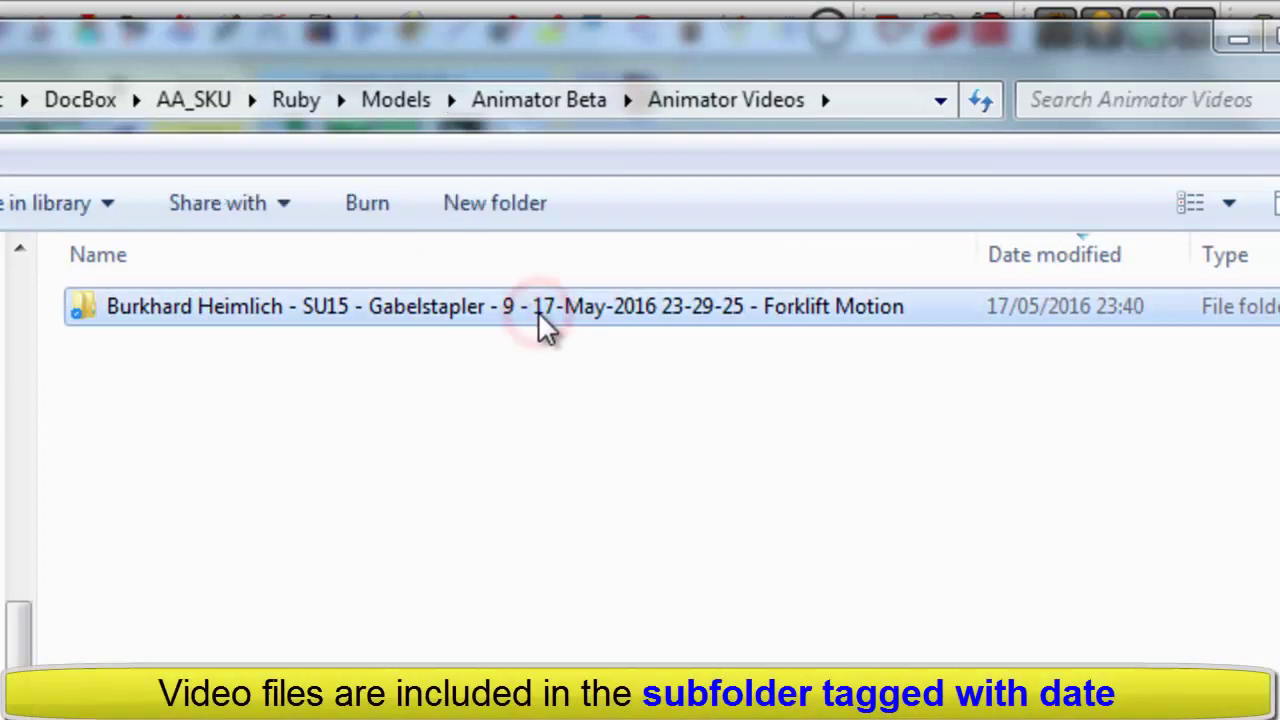
{"action": "double_click", "coordinate": [538, 311]}
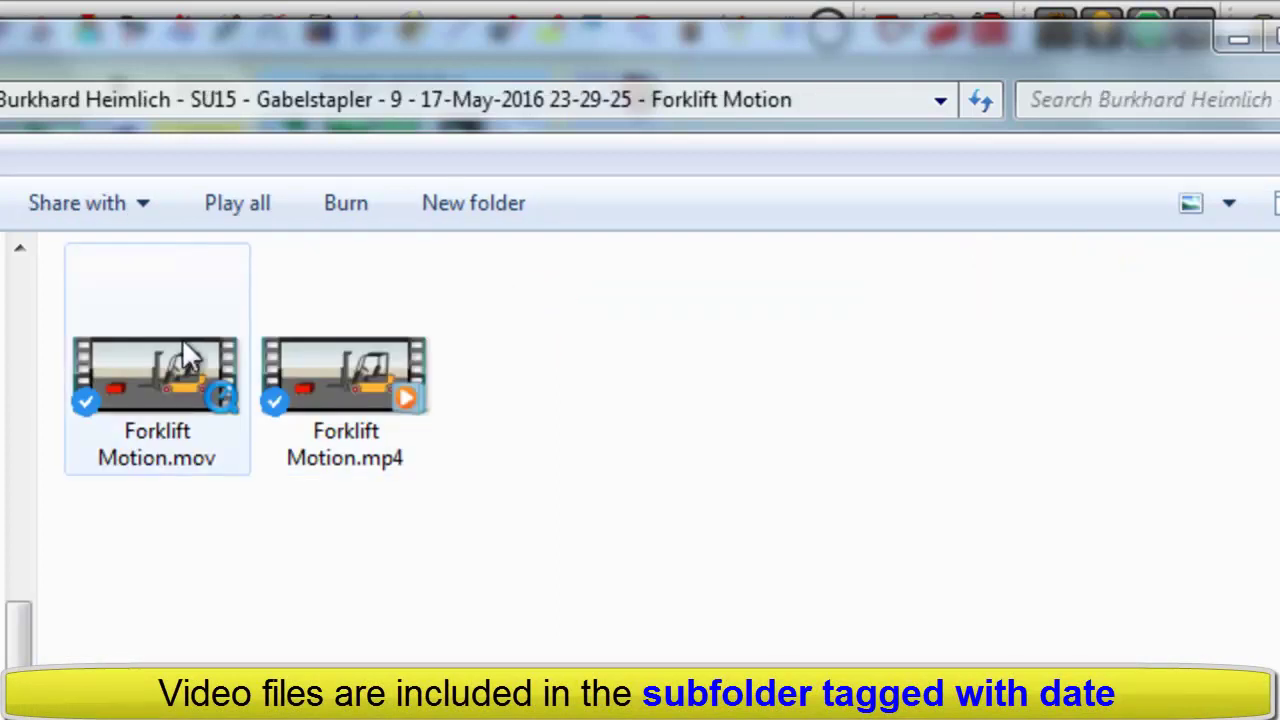
{"action": "double_click", "coordinate": [363, 386]}
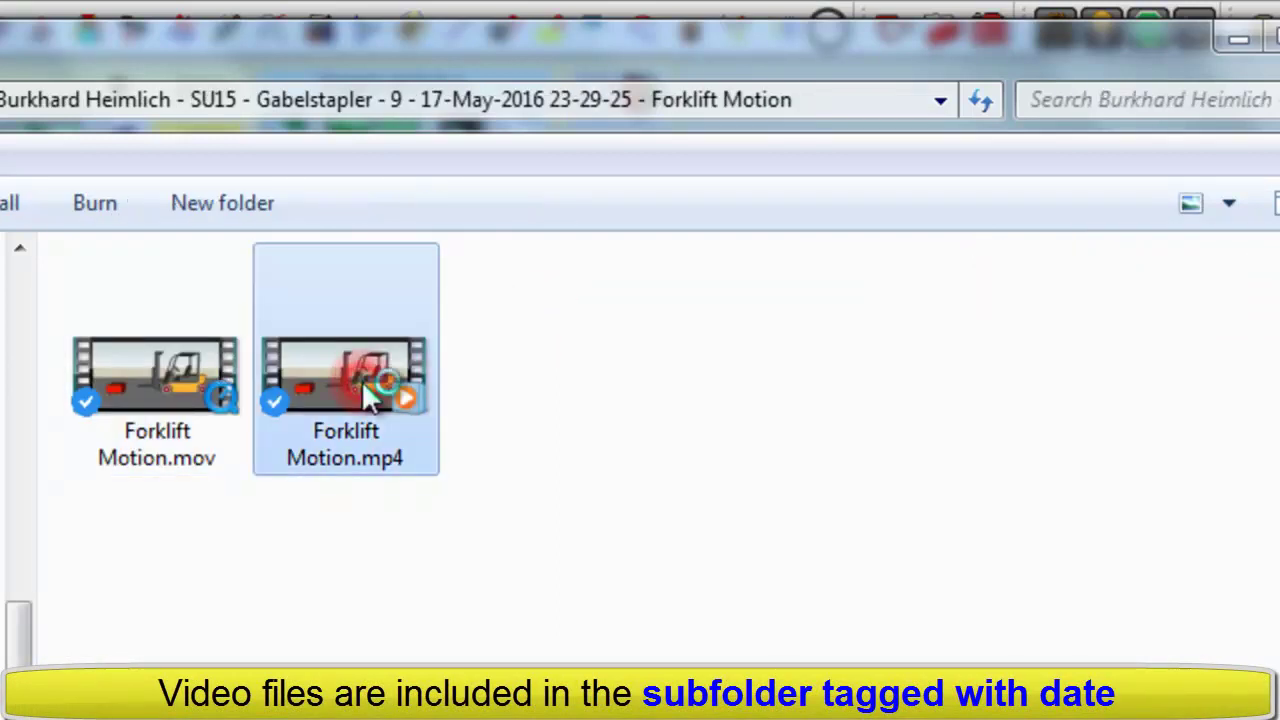